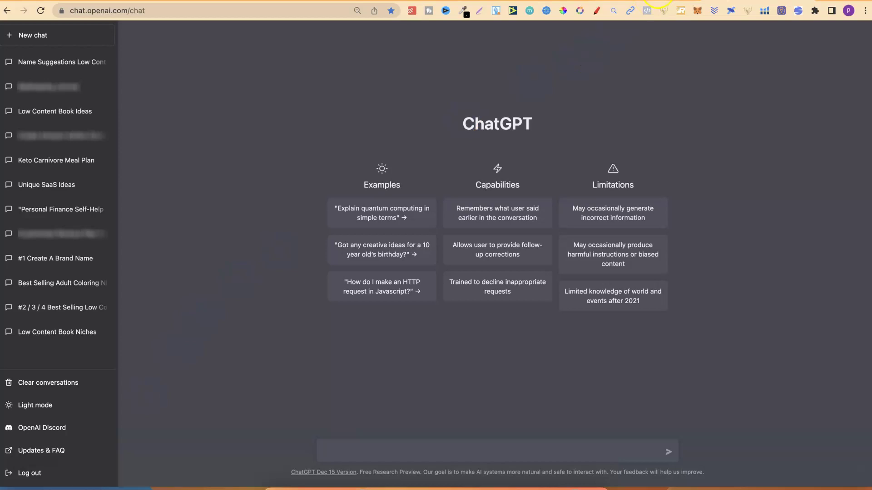
Glance at the ChatGPT announcement blog, then open the '#1 Create A Brand Name' conversation.
left_click(651, 2)
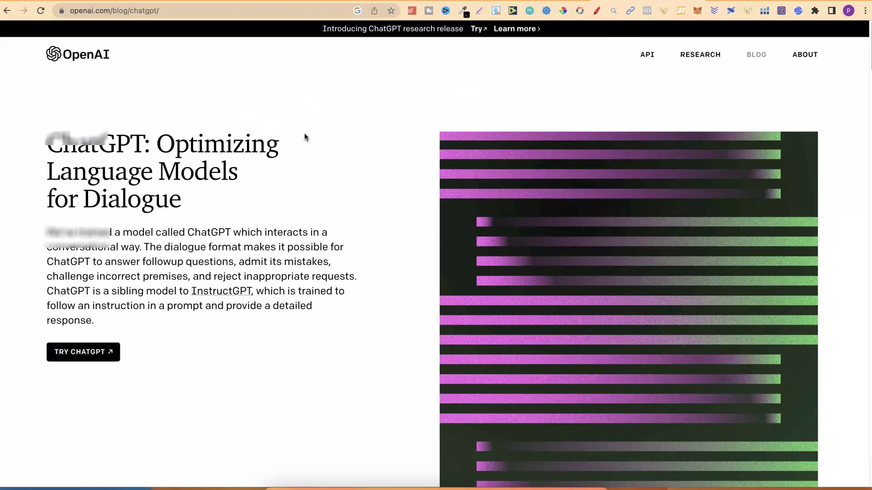
left_click(736, 0)
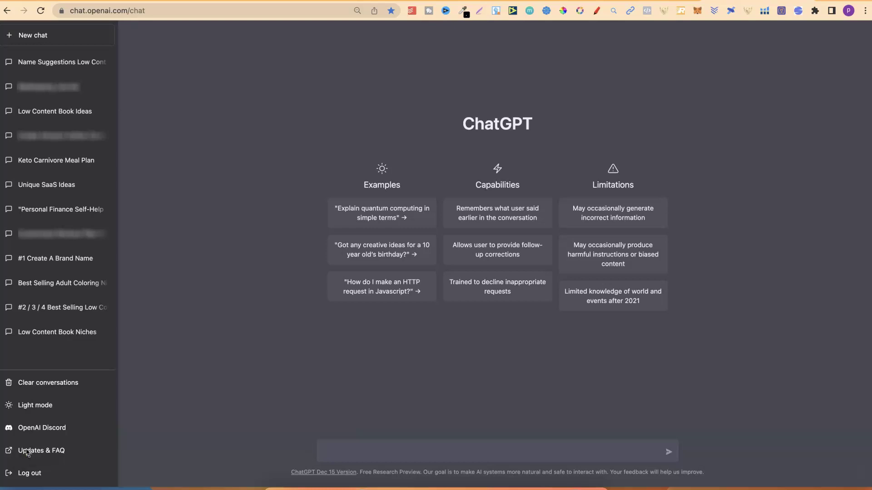
left_click(297, 309)
left_click(70, 260)
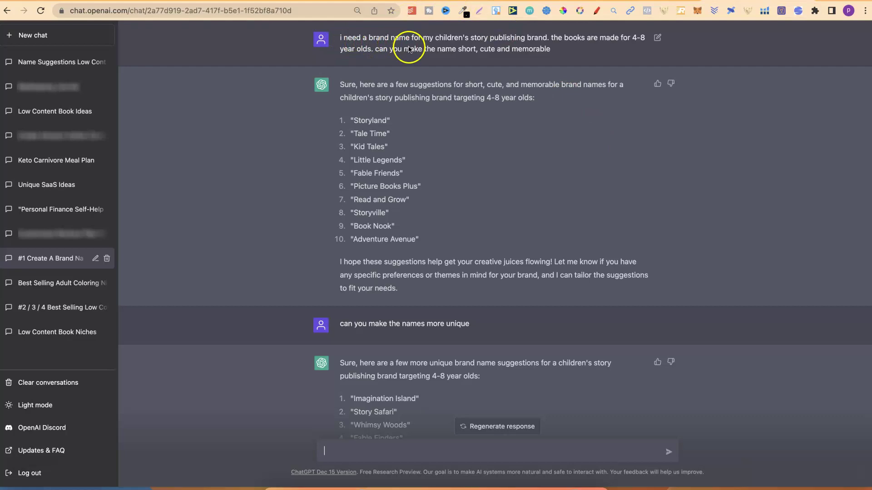
left_click_drag(435, 41, 536, 37)
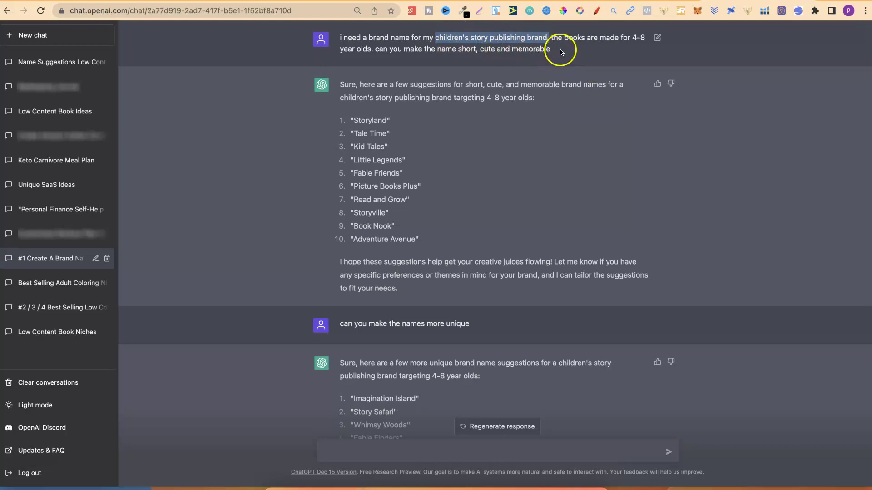
left_click_drag(557, 38, 641, 38)
left_click_drag(375, 49, 558, 53)
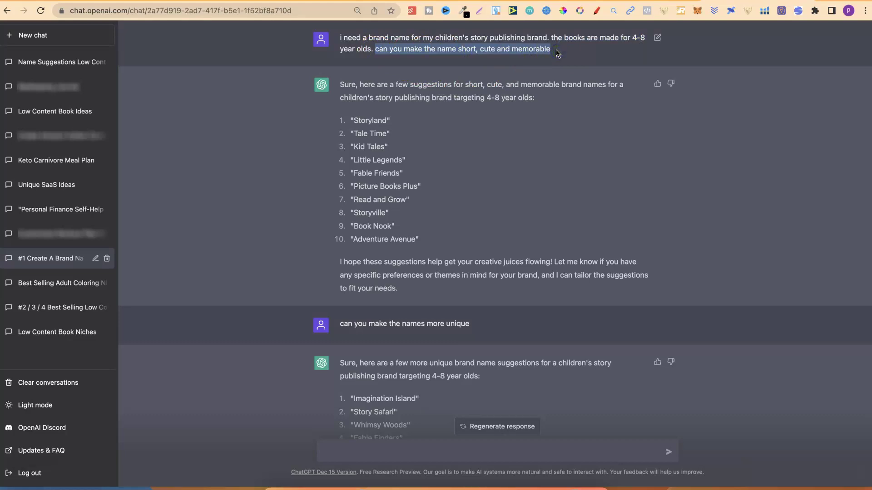
left_click_drag(351, 120, 422, 242)
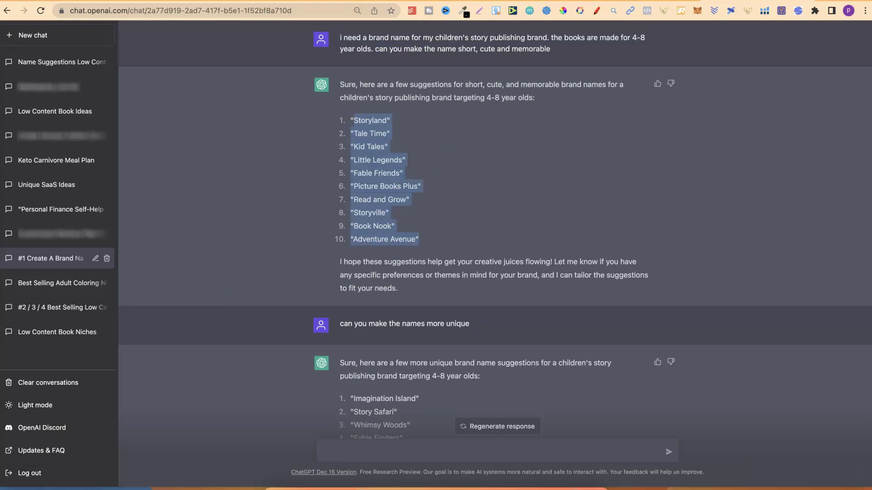
left_click(434, 187)
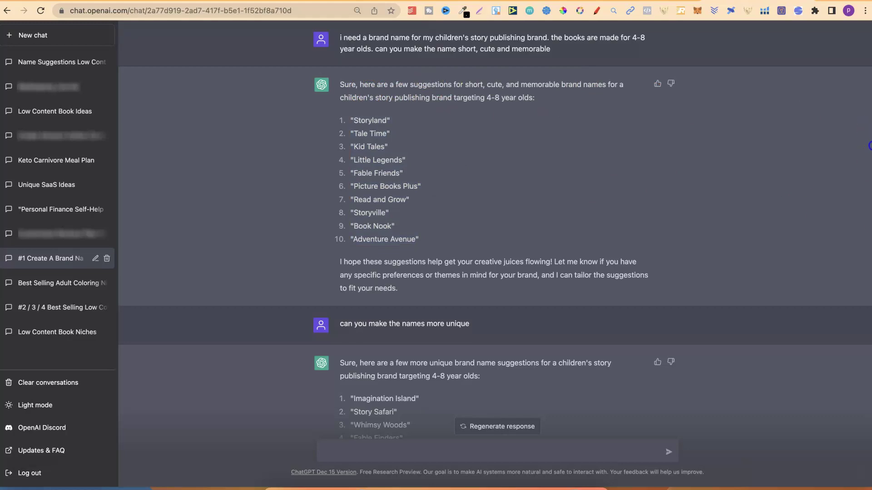
left_click_drag(869, 146, 869, 162)
scroll(869, 168, "down", 2)
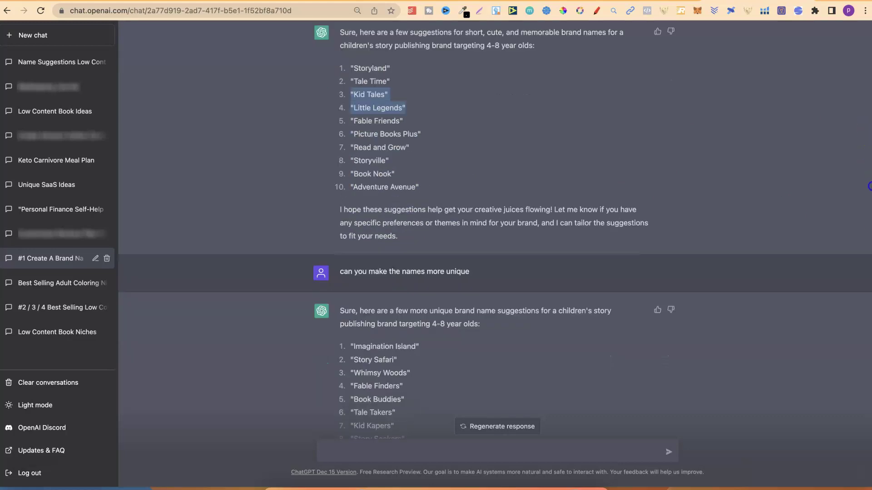
scroll(370, 195, "down", 3)
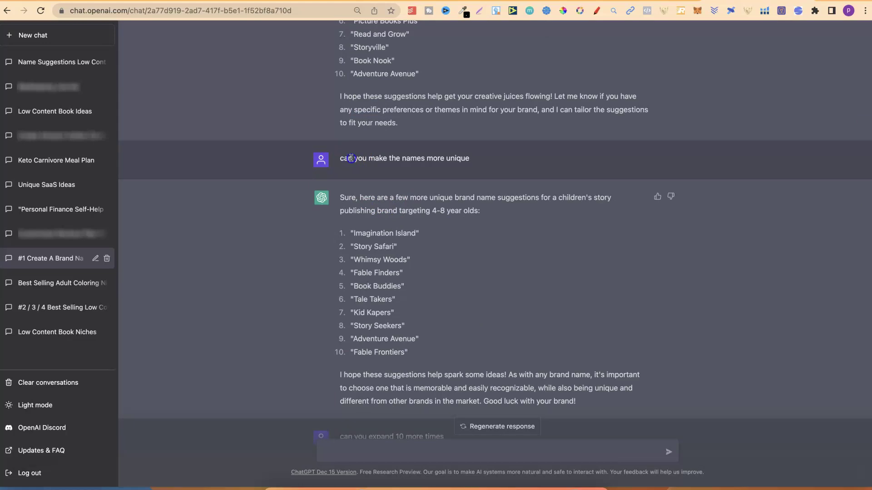
left_click_drag(357, 158, 471, 159)
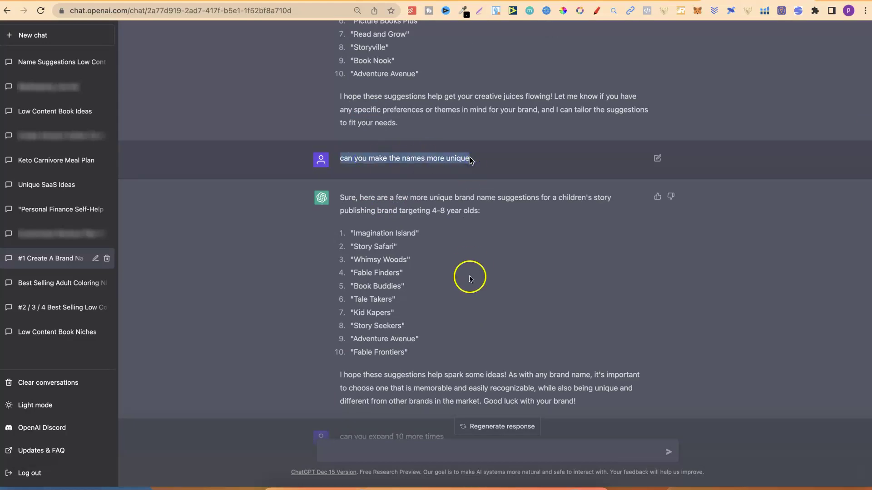
left_click(407, 354)
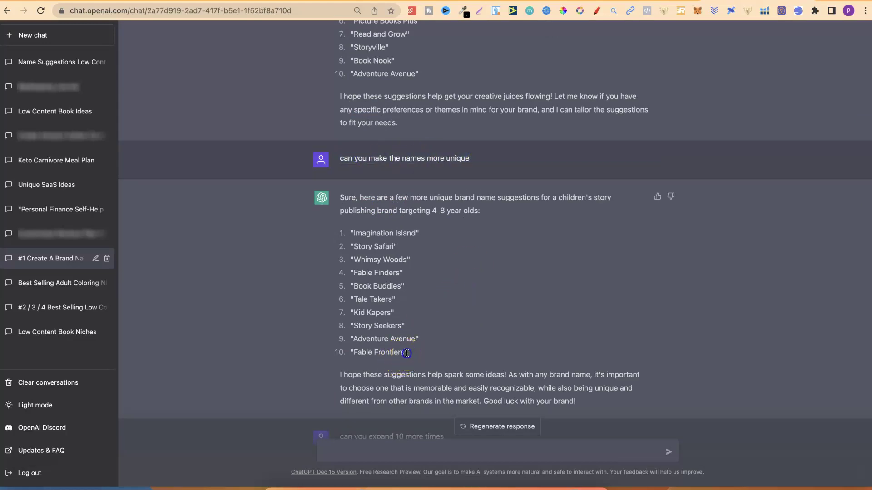
left_click(347, 234, "shift")
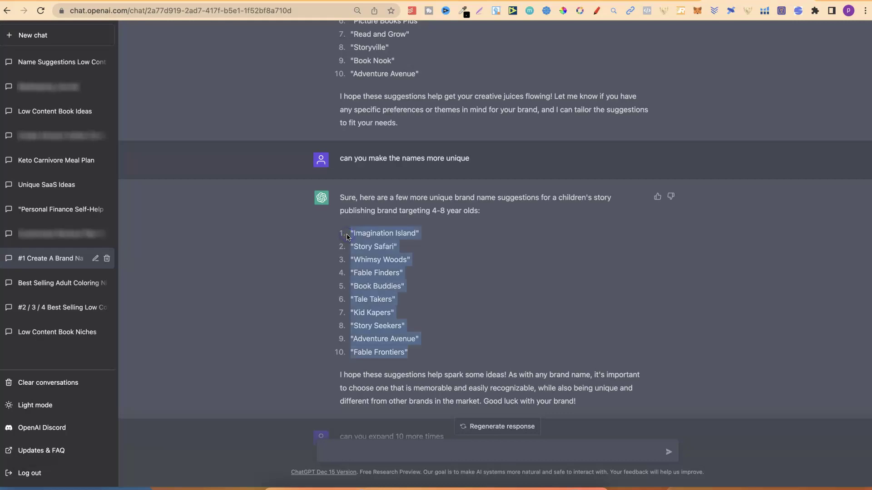
left_click(403, 271)
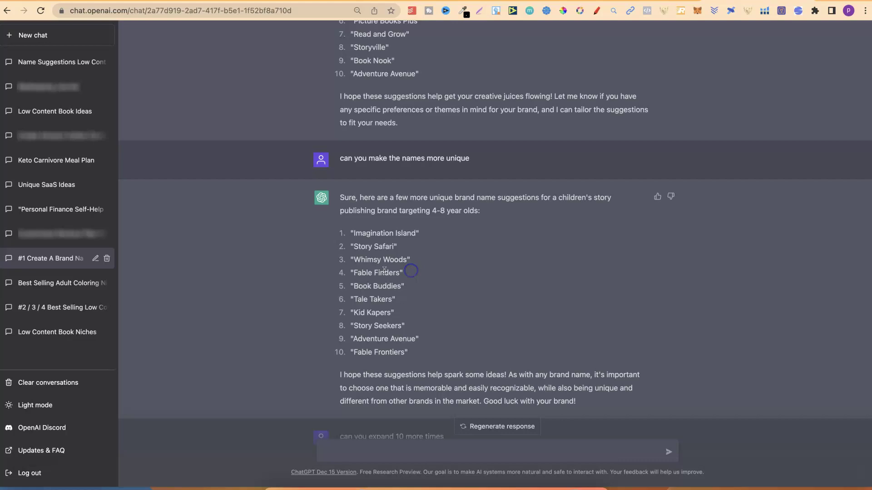
left_click_drag(353, 259, 407, 257)
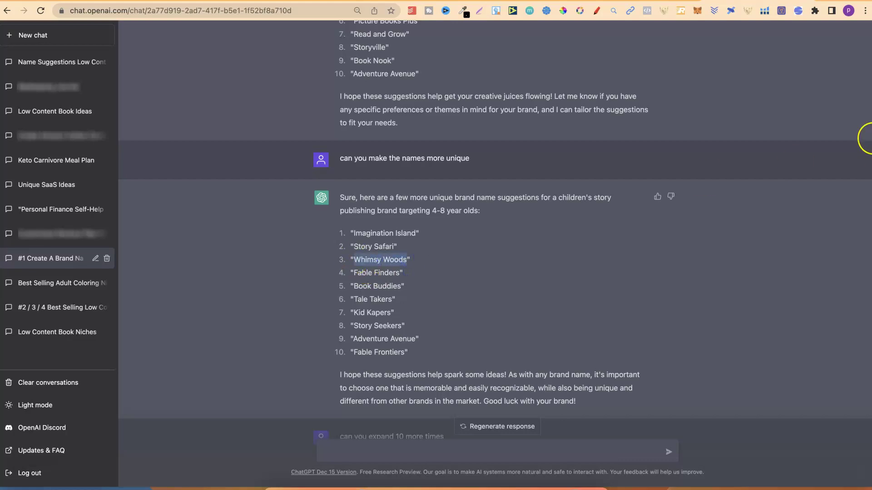
scroll(868, 139, "down", 1)
scroll(867, 138, "down", 6)
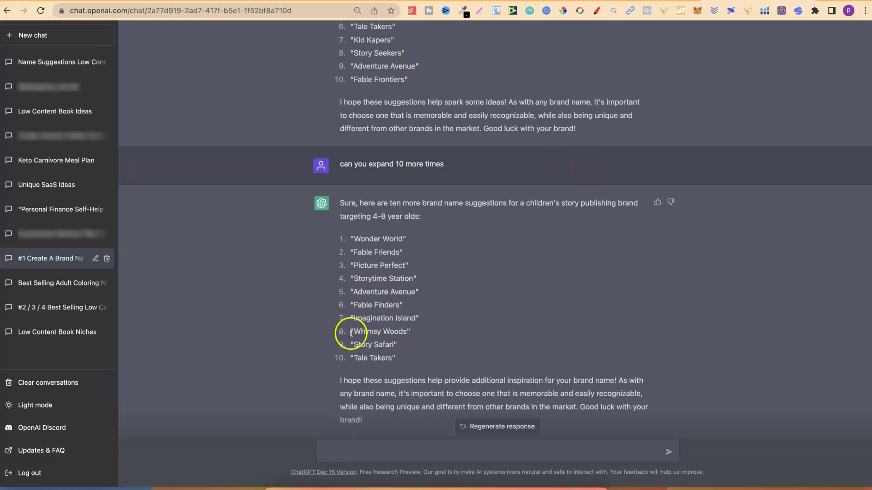
left_click_drag(354, 333, 408, 333)
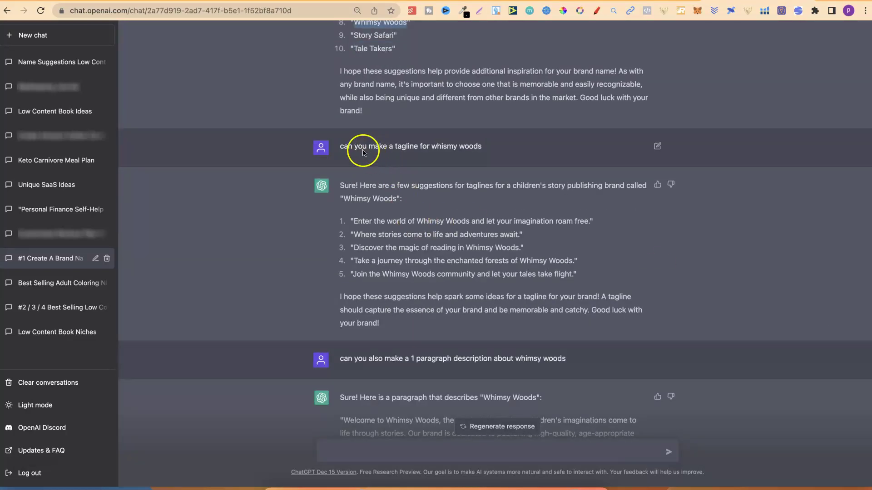
left_click_drag(340, 147, 473, 150)
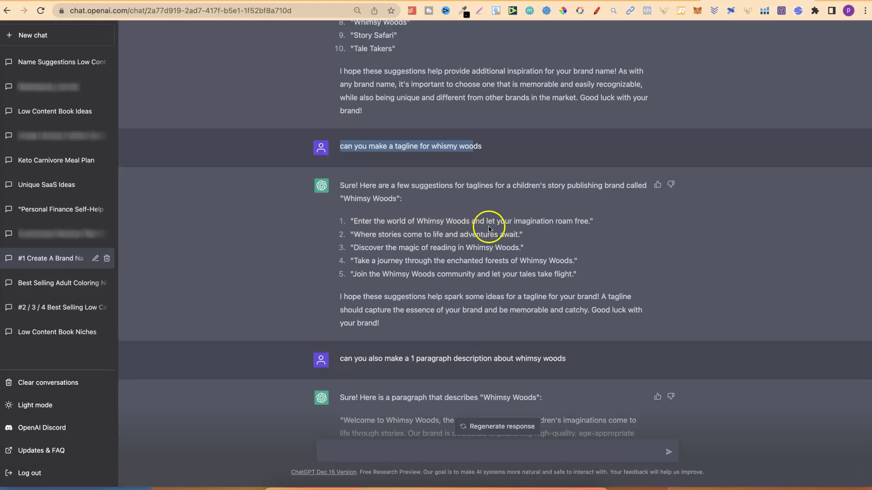
left_click_drag(583, 223, 589, 223)
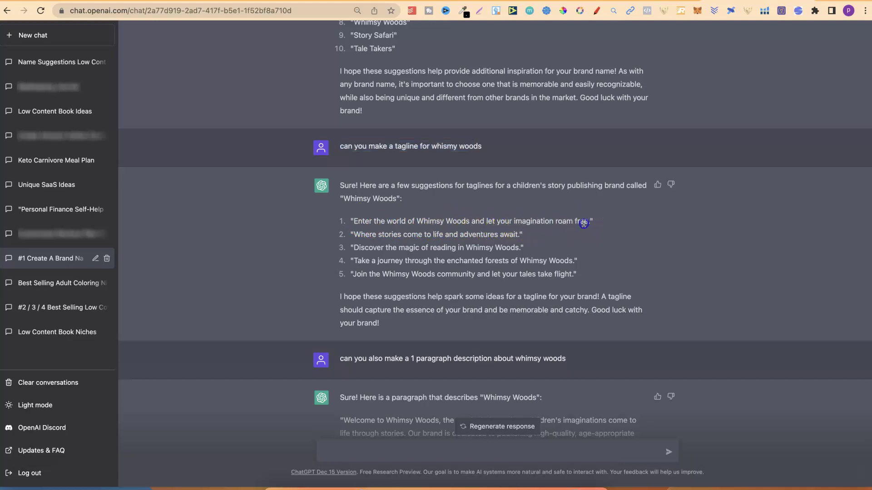
left_click_drag(361, 234, 519, 234)
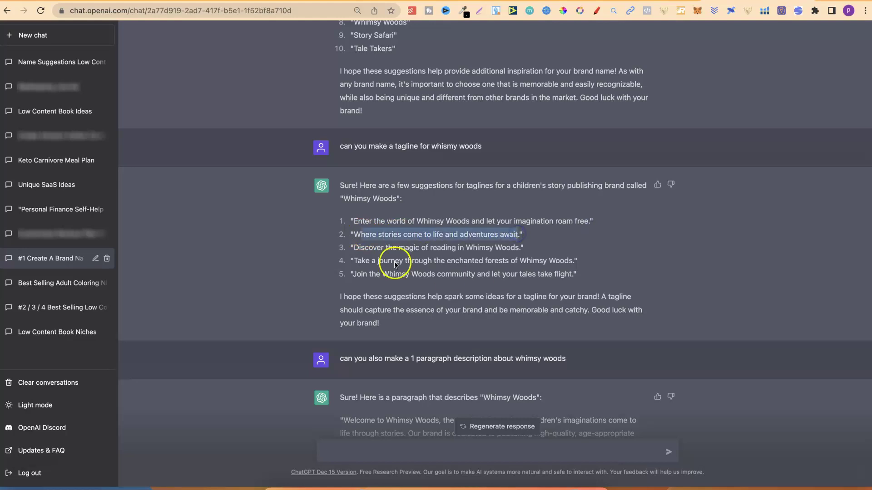
left_click_drag(406, 253, 521, 249)
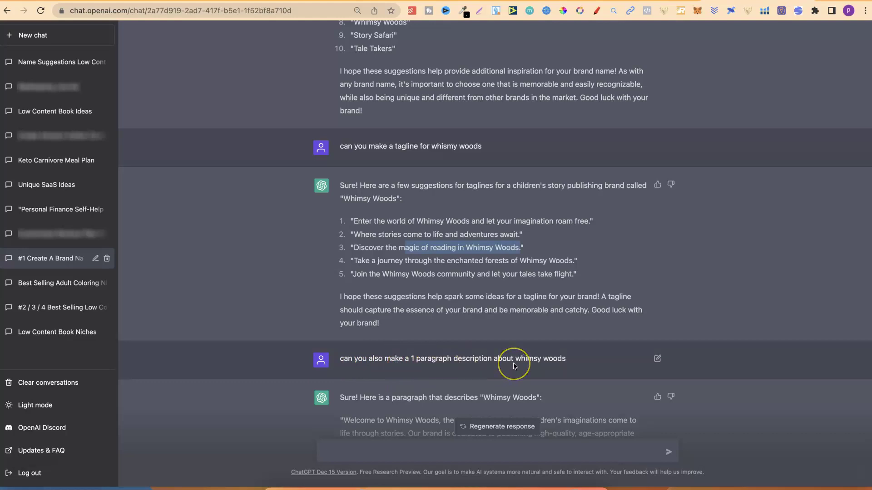
left_click(529, 362)
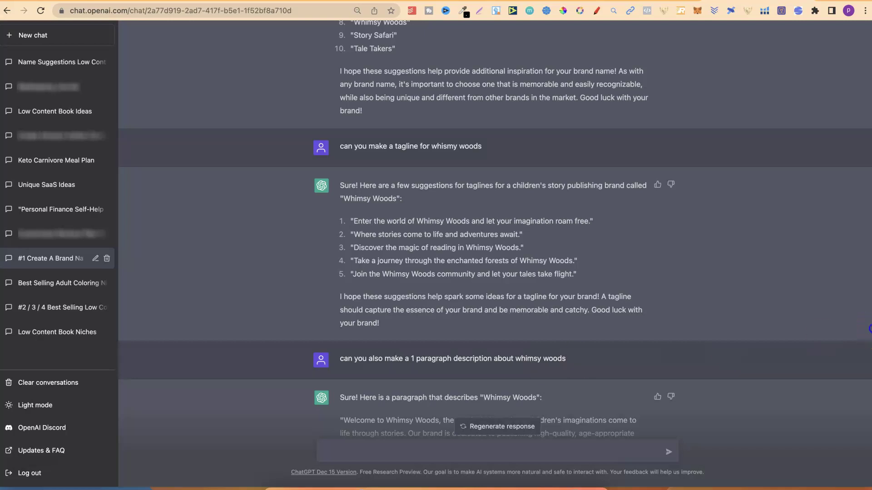
scroll(869, 349, "down", 1)
left_click_drag(869, 349, 868, 393)
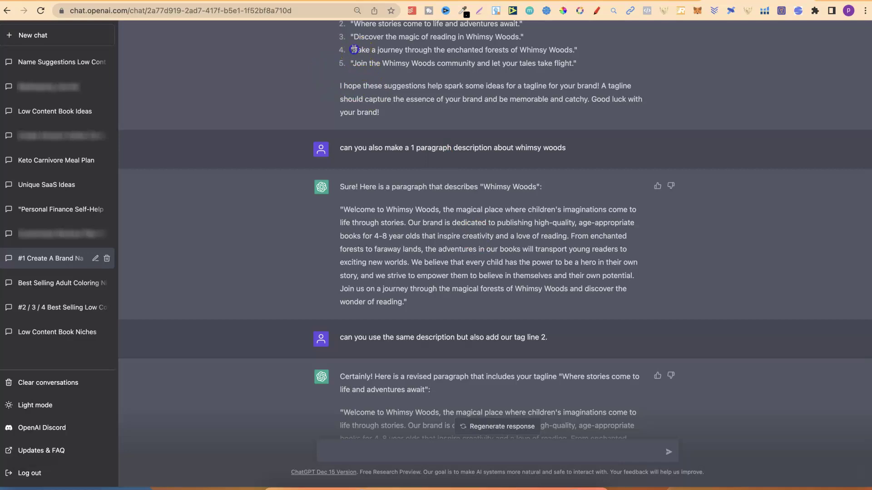
left_click_drag(353, 49, 527, 49)
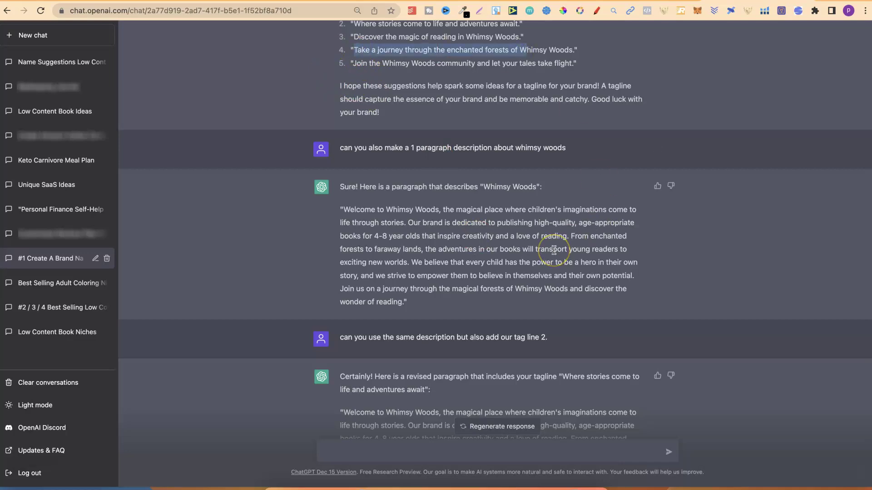
left_click(344, 338)
left_click_drag(345, 337, 513, 345)
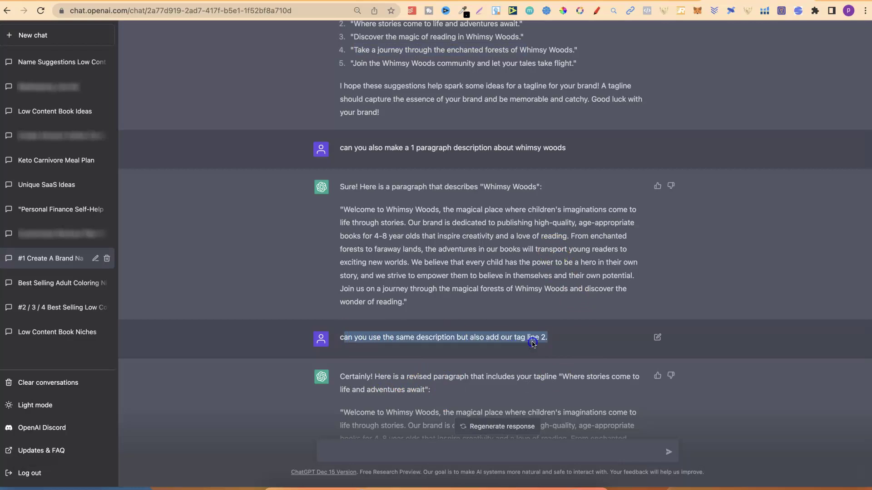
left_click(699, 271)
scroll(699, 271, "up", 2)
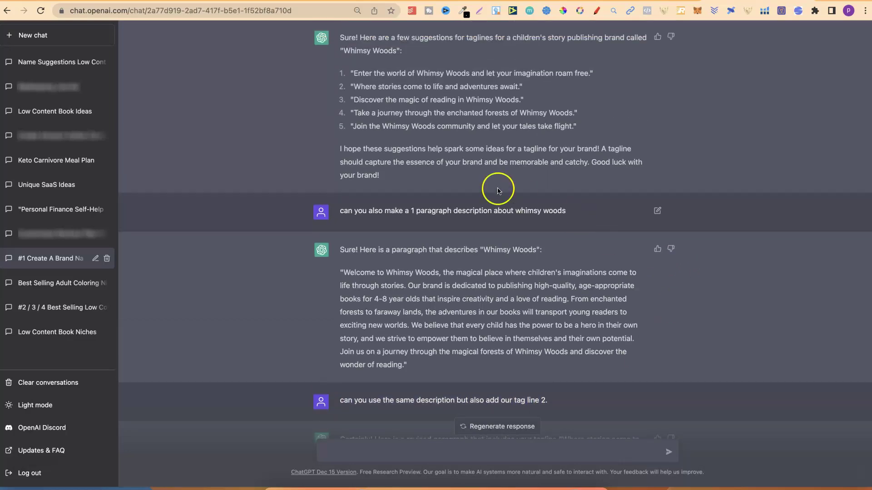
left_click_drag(350, 86, 522, 86)
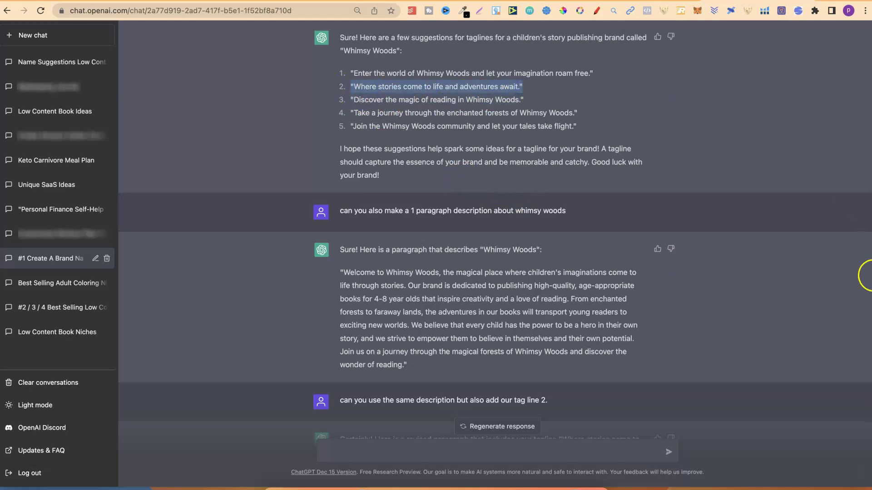
scroll(865, 300, "down", 2)
scroll(868, 345, "down", 3)
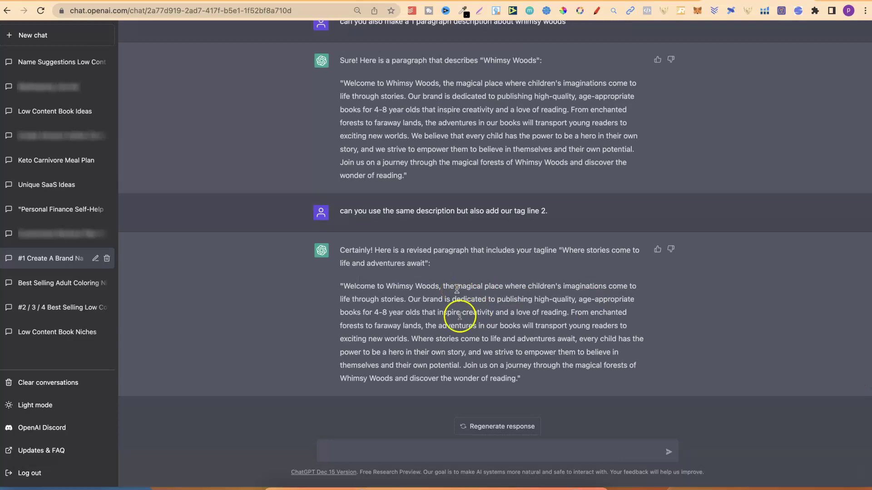
left_click_drag(344, 286, 513, 381)
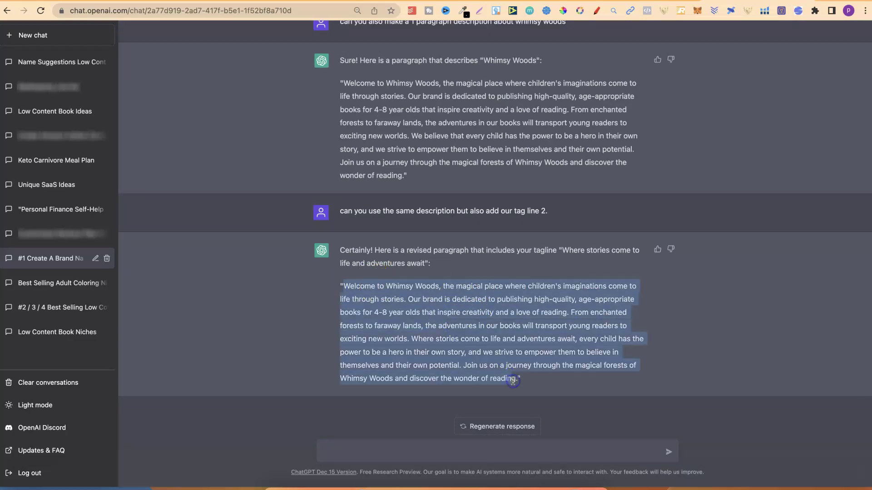
left_click(546, 349)
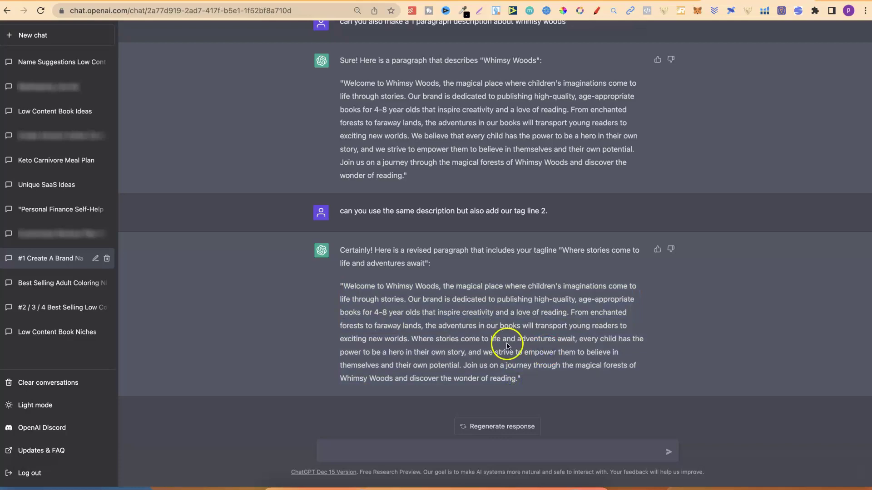
left_click(410, 339)
left_click_drag(866, 385, 868, 105)
scroll(495, 227, "up", 3)
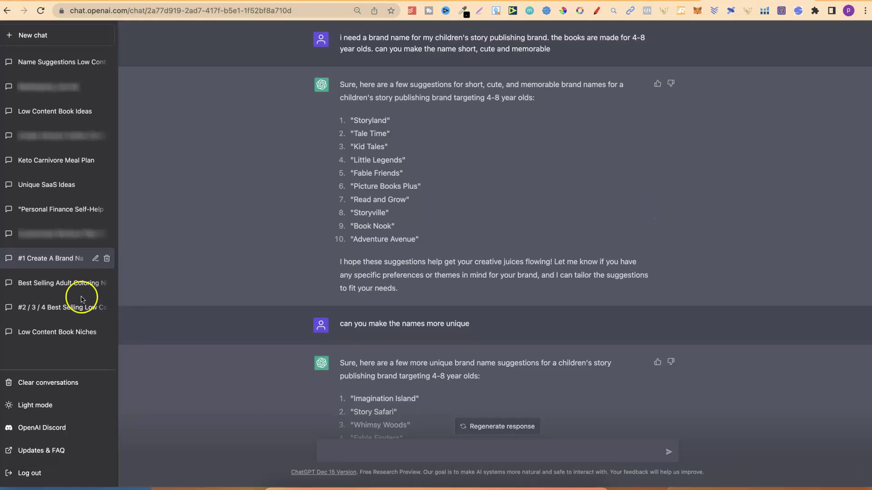
Open the '#2 / 3 / 4 Best Selling' chat and scroll to the 20 additional niches.
left_click(59, 308)
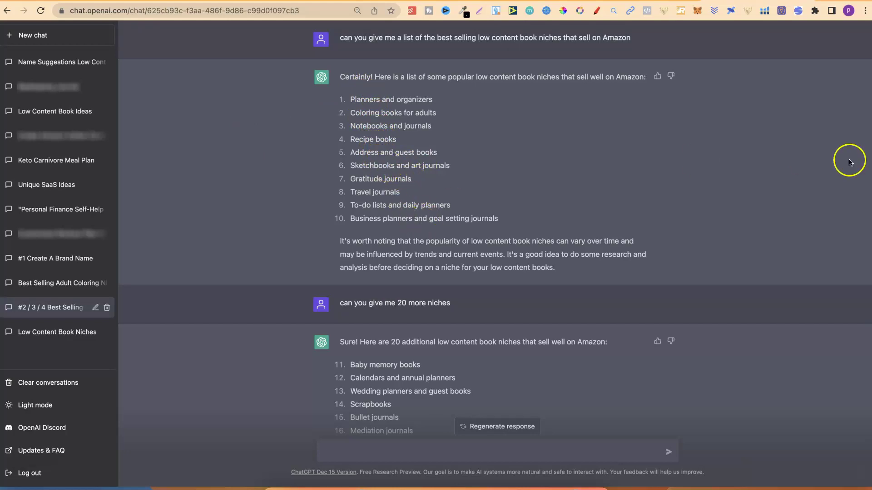
left_click_drag(870, 71, 869, 114)
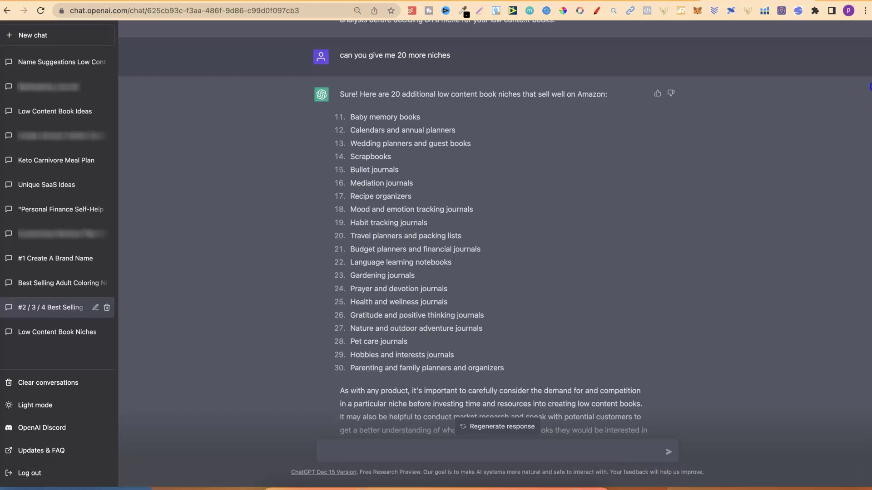
mouse_move(870, 87)
left_mouse_down()
mouse_move(869, 109)
mouse_move(869, 89)
left_mouse_up()
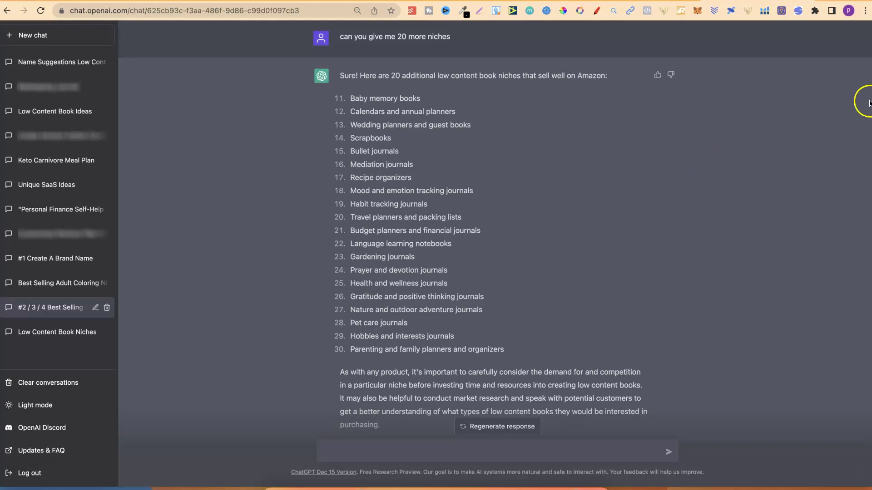
Ask 'can you tell me what each page of a Baby memory book would have inside'.
triple_click(424, 99)
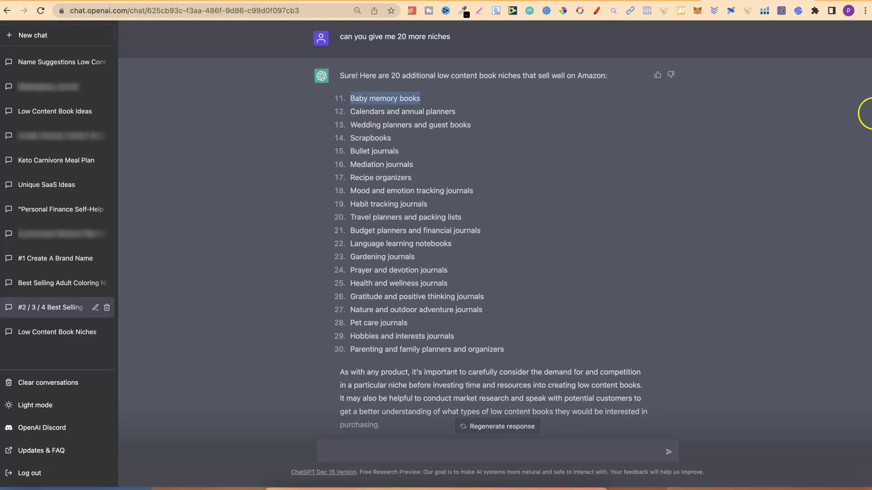
type("can you tell me what each page of a Baby memory book would have inside")
key("Return")
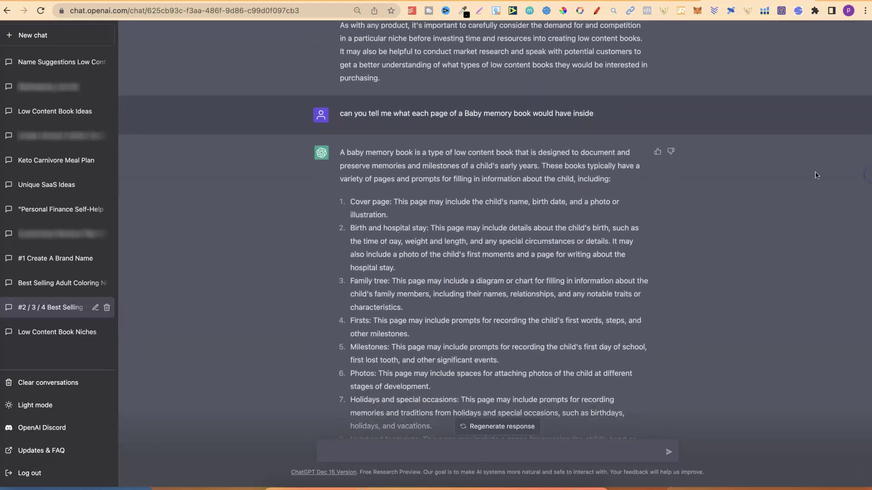
left_click_drag(338, 114, 414, 109)
left_click(472, 106)
triple_click(477, 113)
left_click(477, 113, "shift")
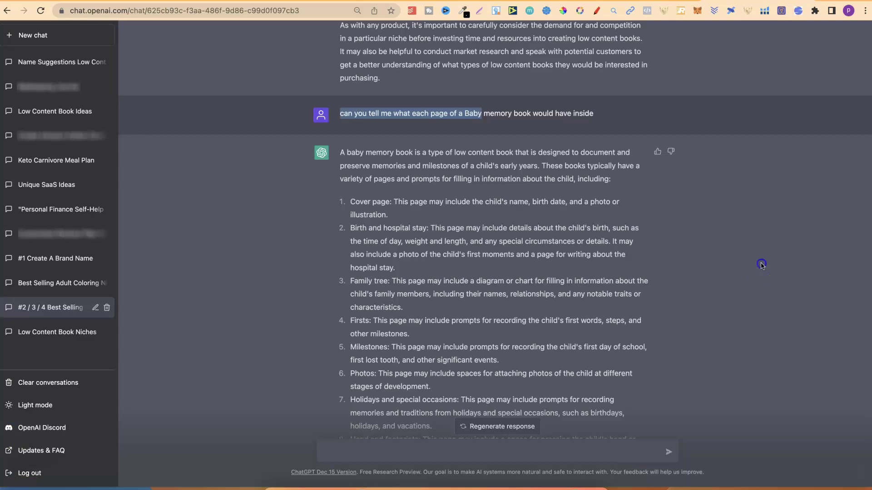
left_click(761, 264)
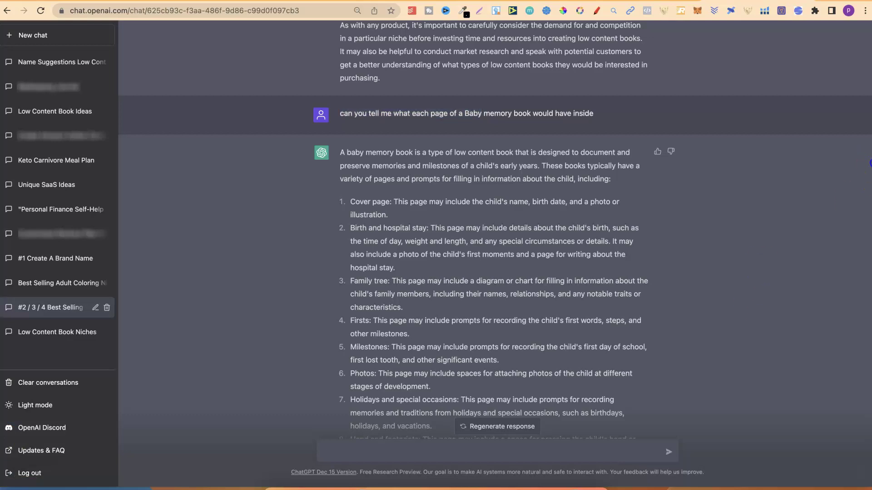
Read through the reply's opening paragraph, Birth and hospital stay, and Family tree entries.
scroll(870, 162, "down", 3)
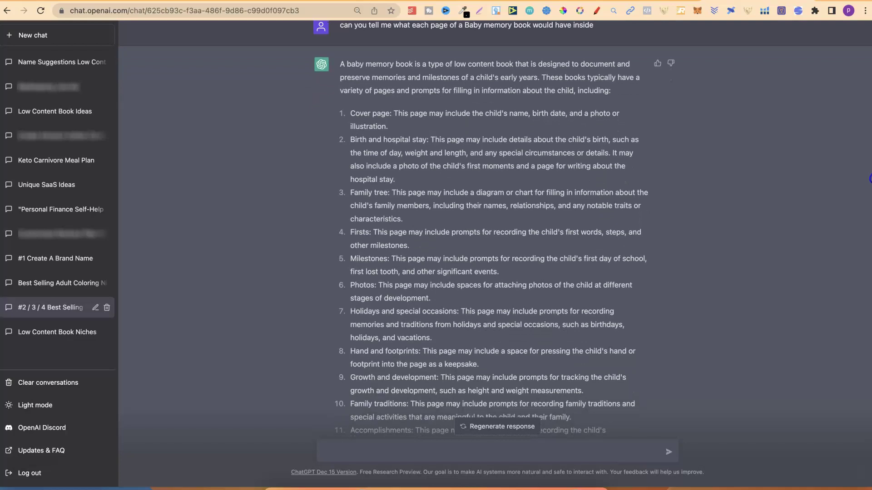
scroll(869, 179, "down", 1)
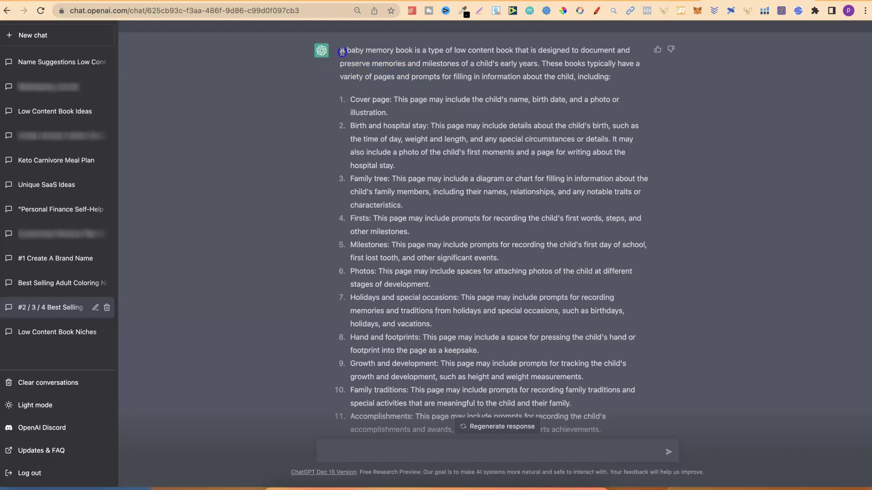
left_click_drag(340, 50, 641, 92)
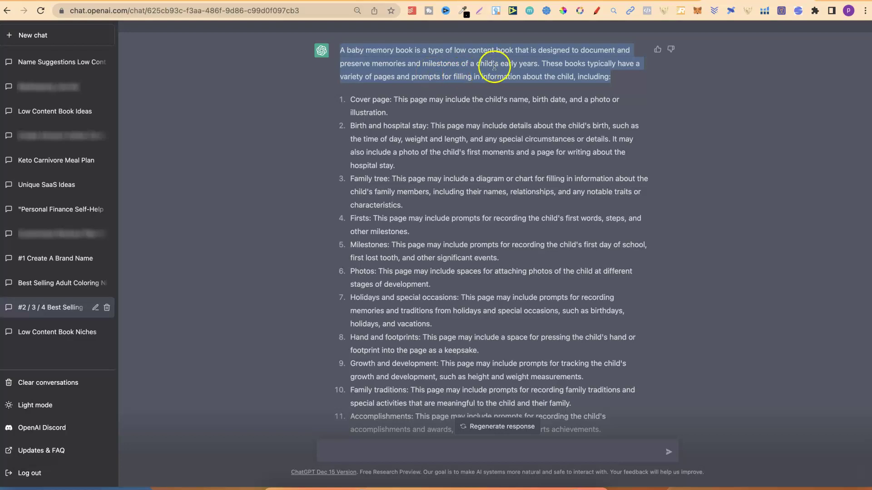
left_click(553, 126)
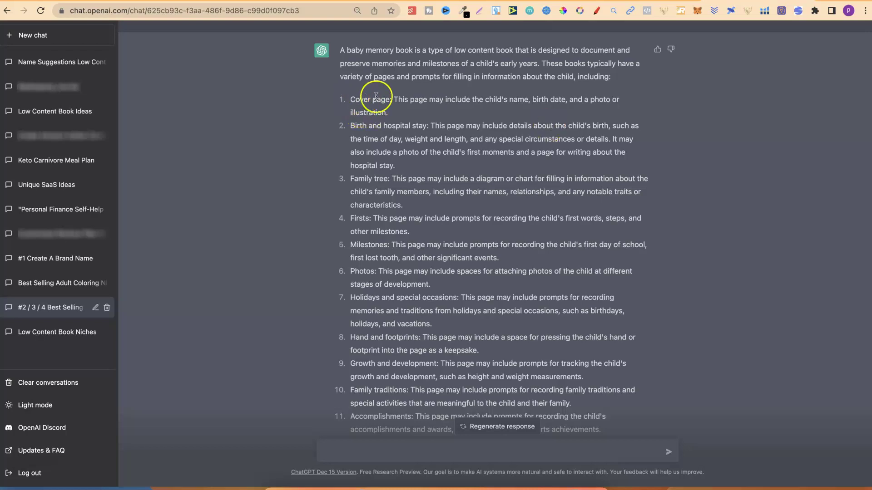
left_click(353, 127)
left_click_drag(365, 127, 458, 161)
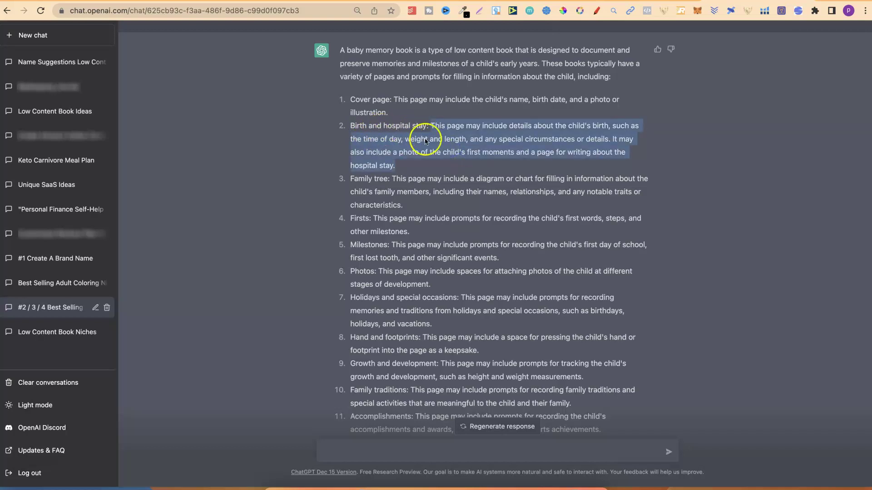
left_click(350, 179)
left_click_drag(375, 180, 390, 180)
Review the Firsts, Milestones and Photos page entries and continue down the breakdown.
triple_click(356, 219)
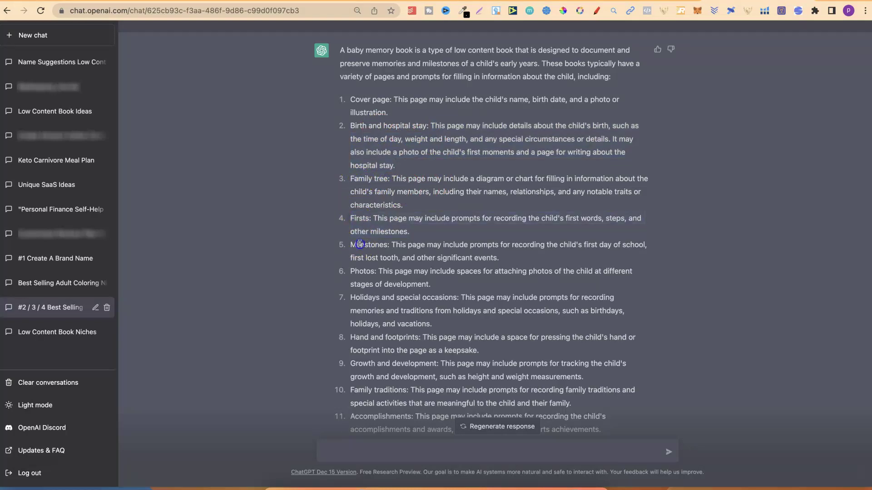
double_click(360, 244)
double_click(363, 271)
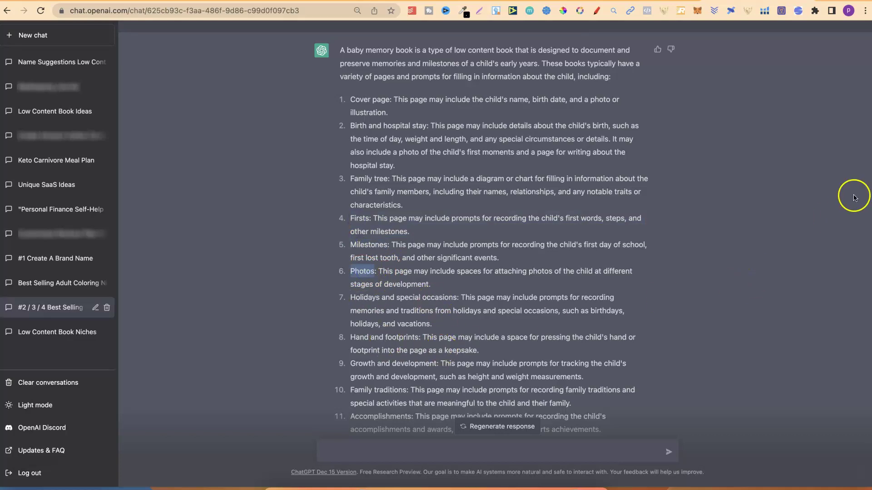
scroll(870, 177, "down", 3)
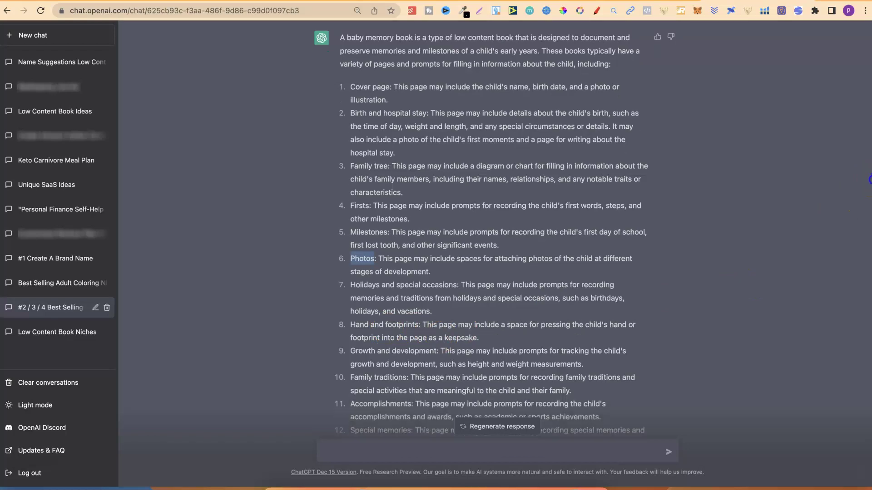
mouse_move(869, 190)
left_mouse_down()
mouse_move(868, 201)
mouse_move(869, 183)
mouse_move(869, 191)
left_mouse_up()
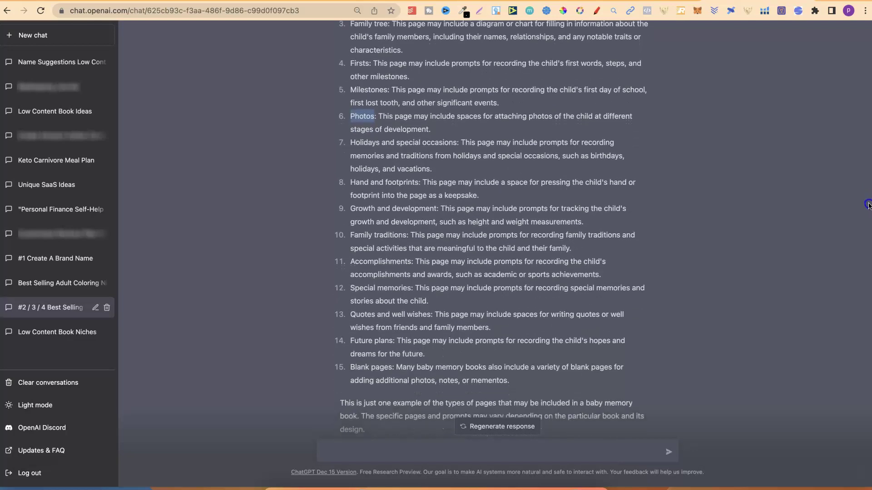
left_click_drag(869, 207, 870, 256)
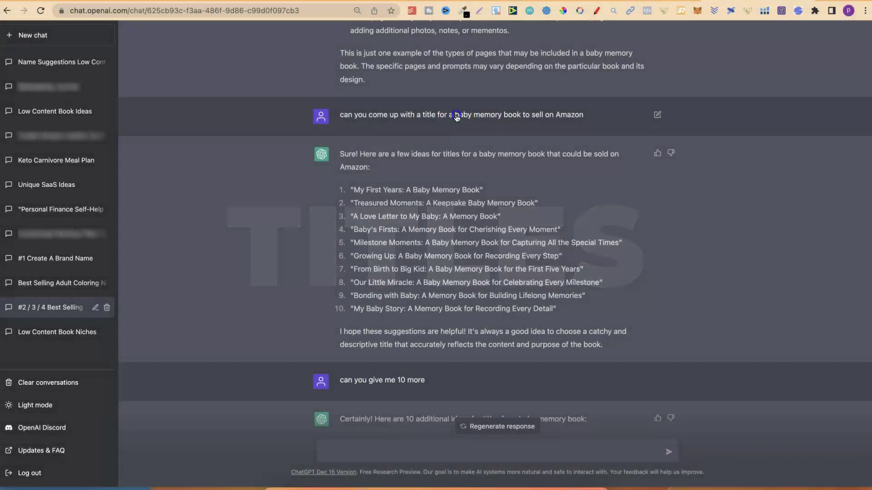
left_click_drag(456, 114, 522, 117)
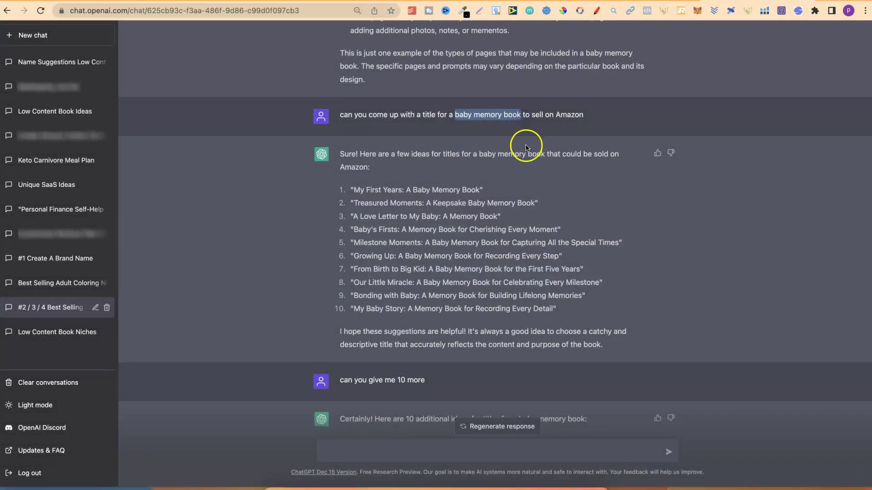
left_click_drag(340, 115, 570, 112)
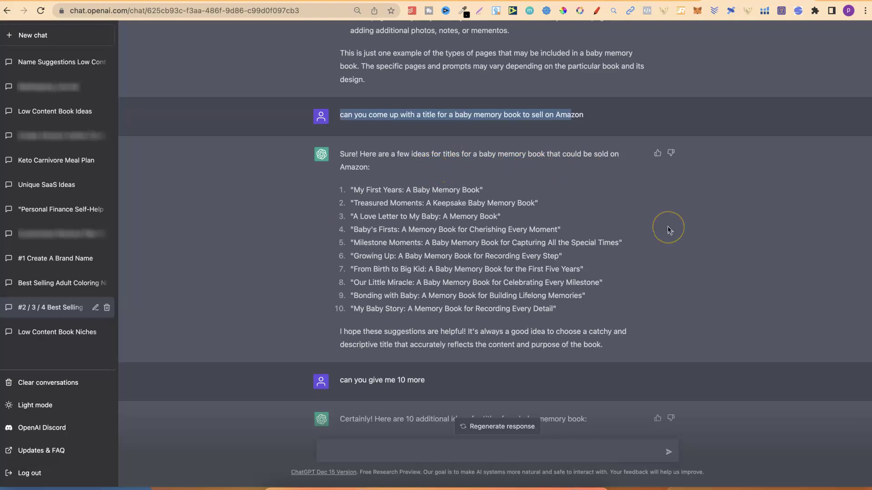
left_click_drag(355, 191, 608, 313)
left_click(607, 313)
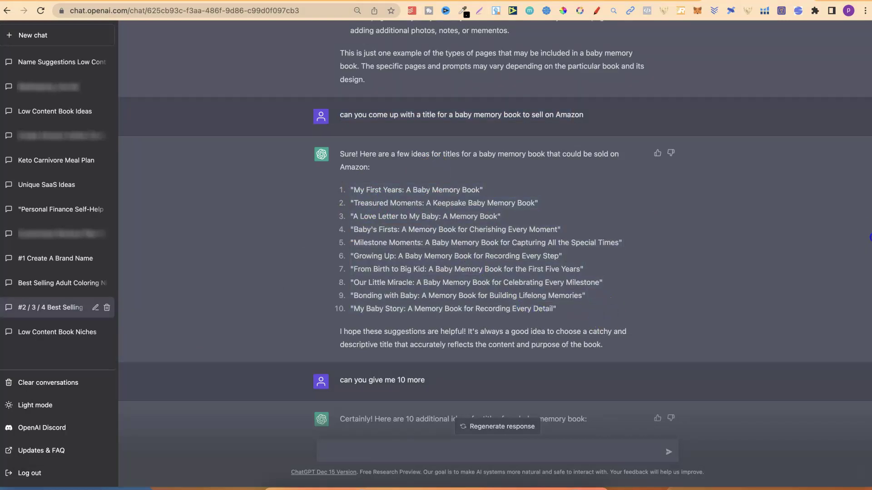
left_click_drag(870, 237, 868, 277)
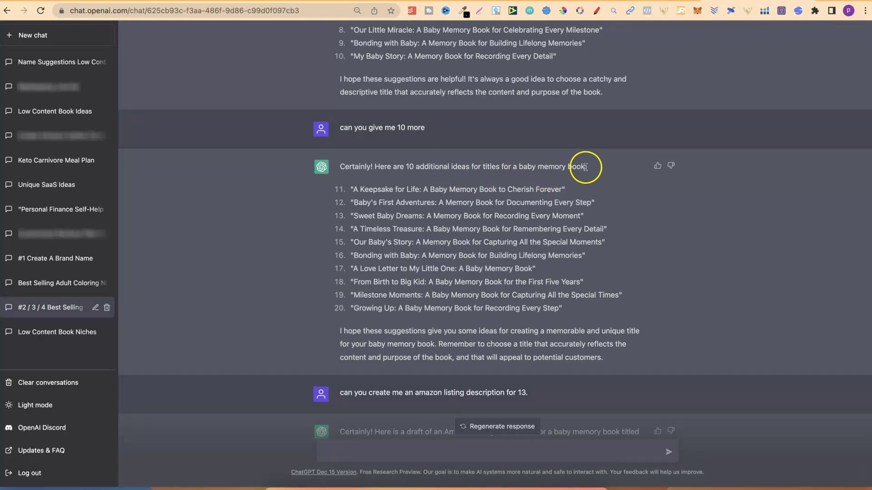
left_click(568, 168)
left_click_drag(567, 167, 526, 173)
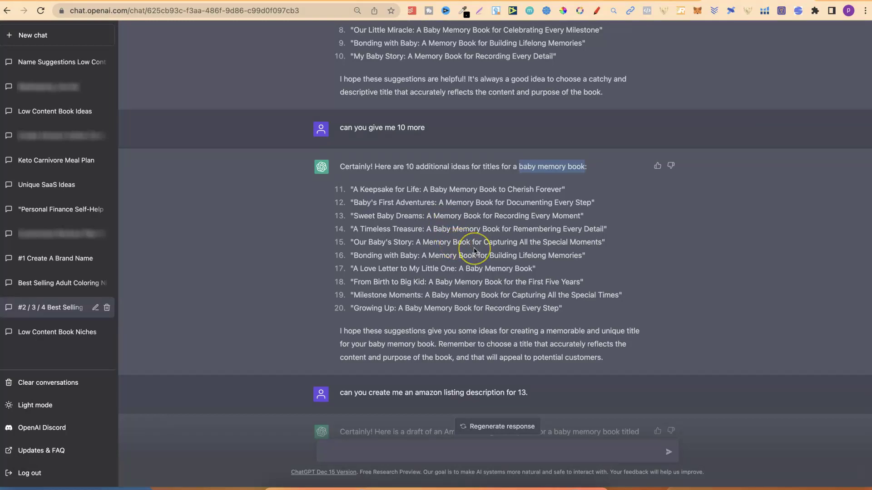
left_click(459, 234)
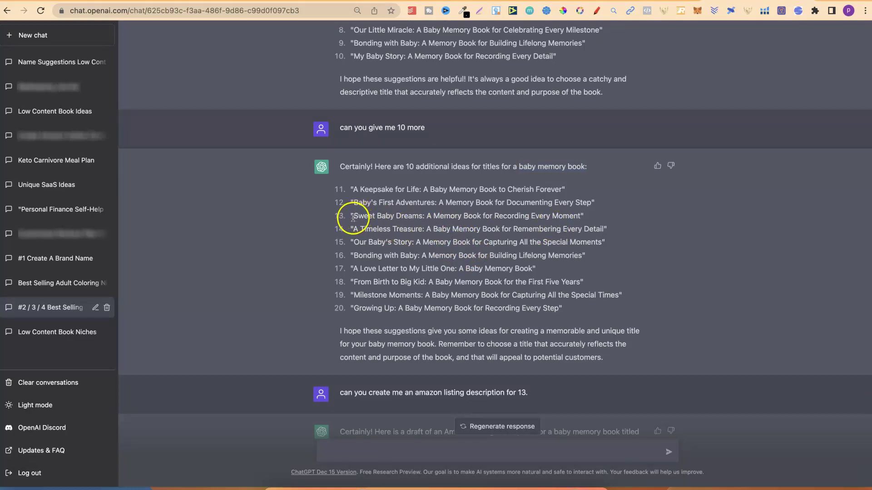
left_click_drag(363, 219, 422, 220)
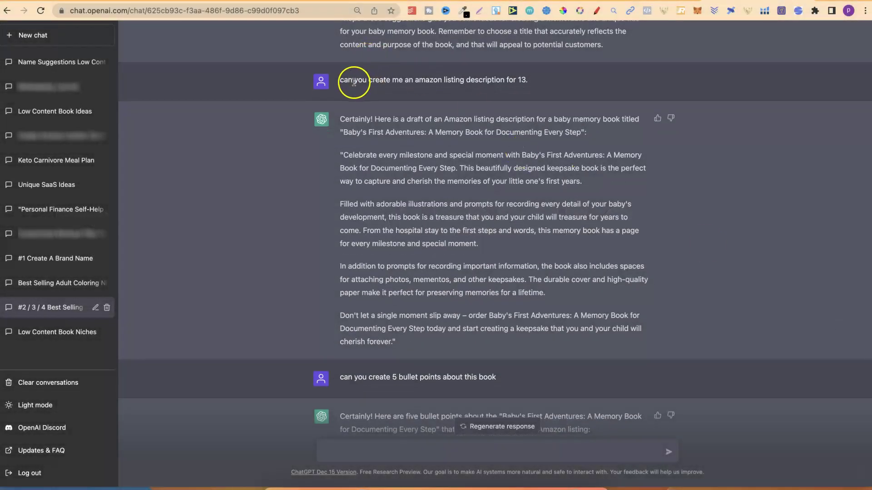
left_click_drag(338, 84, 528, 82)
left_click(826, 225)
scroll(827, 228, "up", 1)
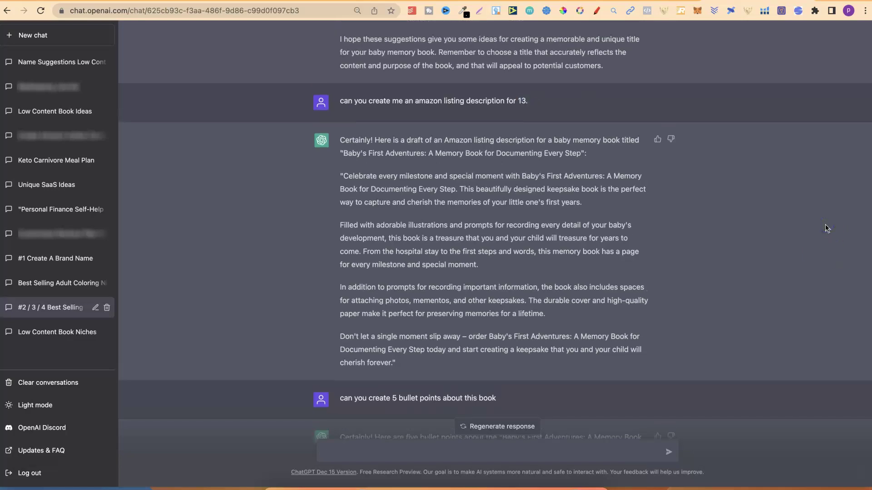
scroll(826, 228, "up", 5)
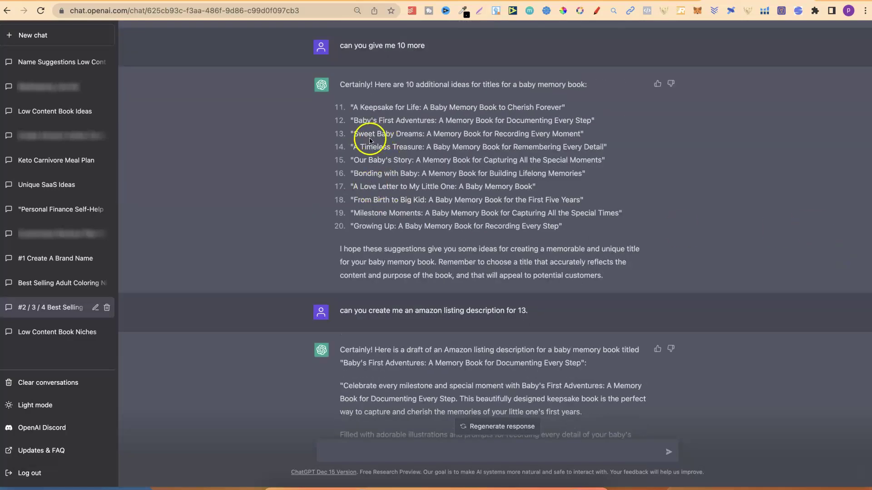
left_click_drag(353, 134, 529, 133)
left_click(792, 204)
scroll(791, 203, "down", 5)
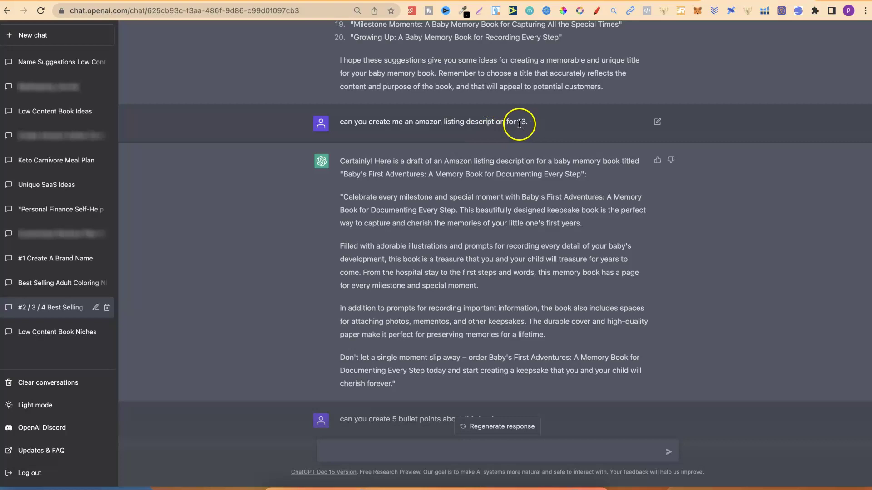
left_click_drag(519, 124, 527, 125)
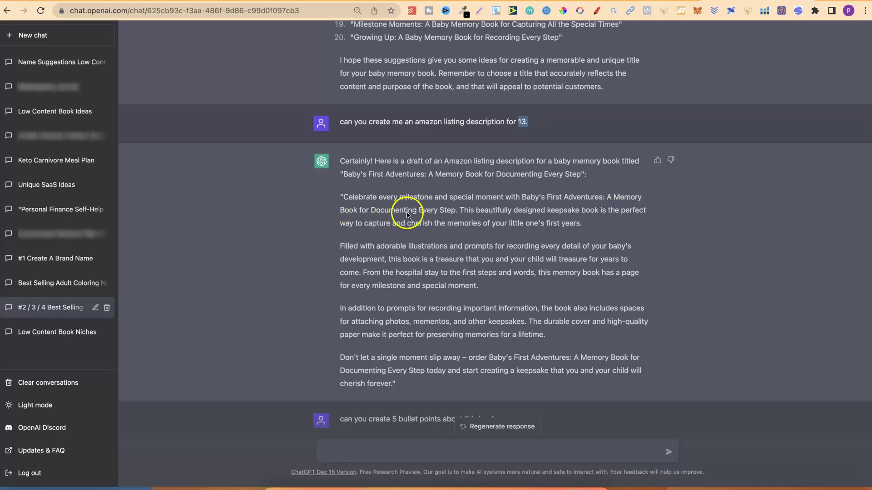
left_click_drag(456, 211, 531, 199)
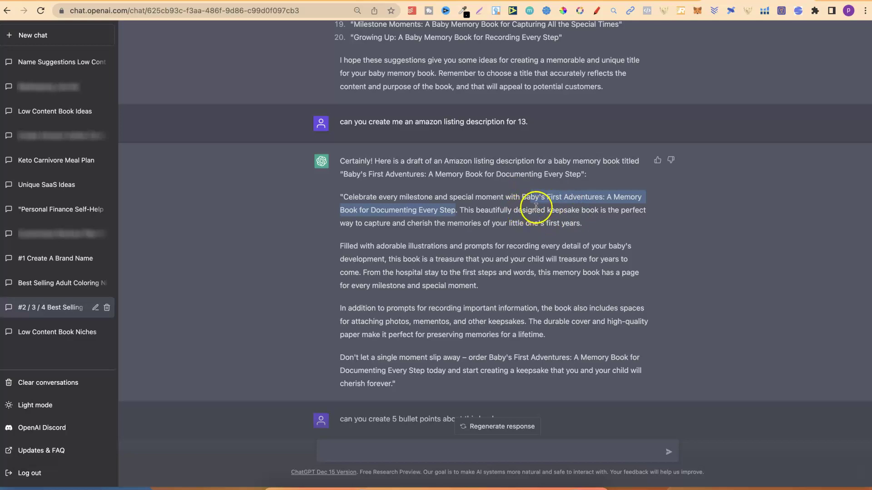
left_click_drag(453, 210, 535, 262)
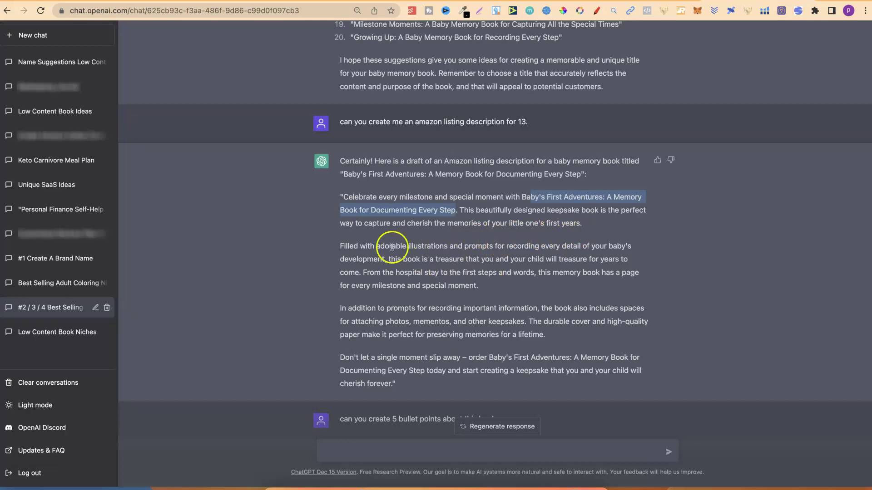
left_click_drag(341, 246, 481, 287)
left_click_drag(530, 306, 558, 338)
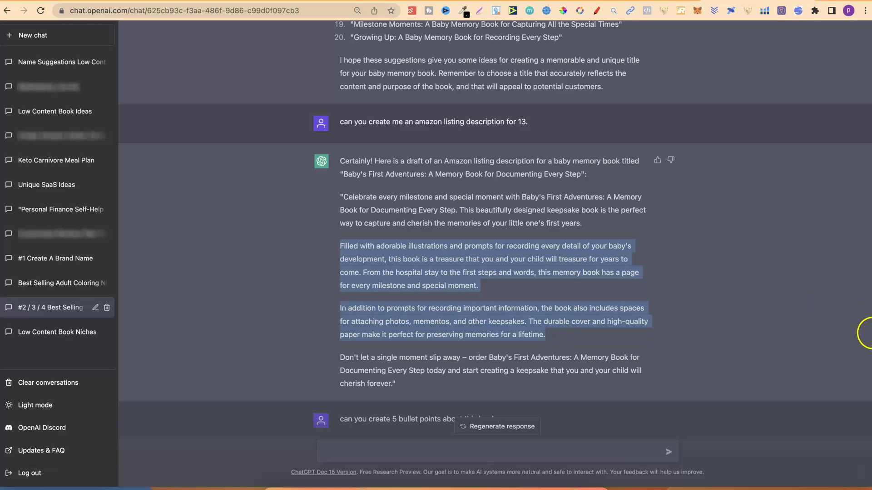
scroll(870, 333, "down", 9)
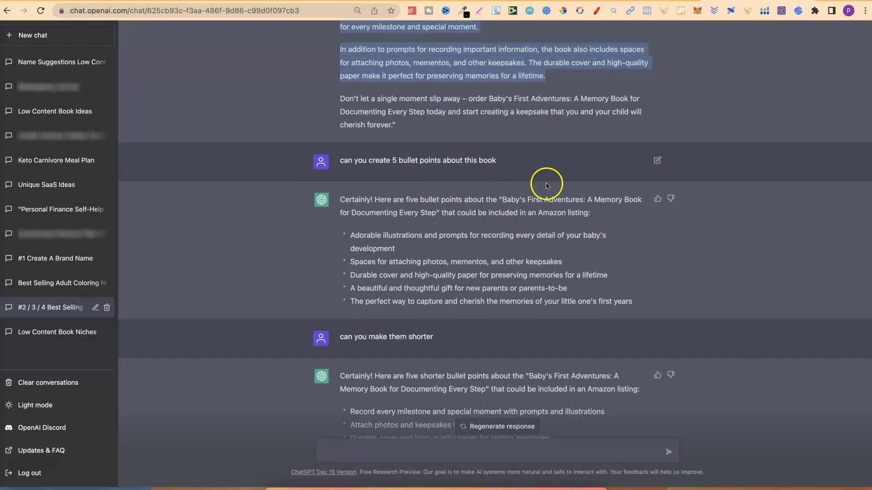
left_click_drag(634, 302, 343, 232)
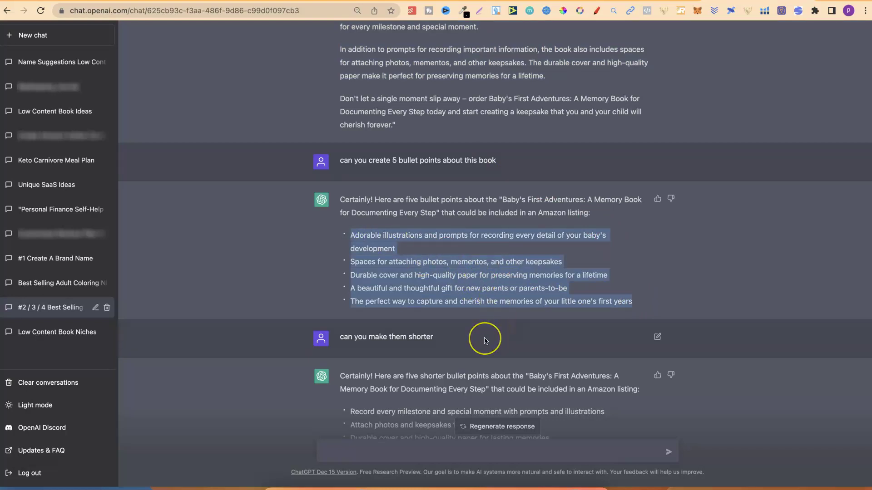
left_click(341, 338)
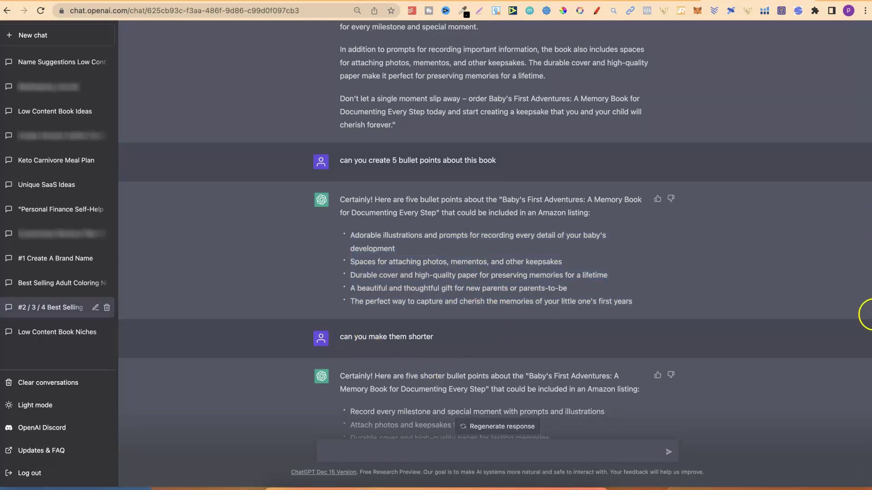
scroll(865, 378, "down", 5)
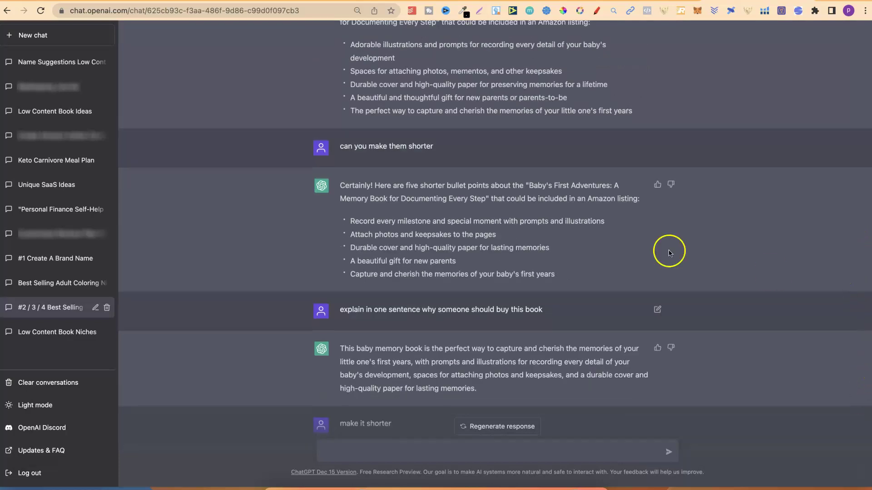
left_click_drag(558, 278, 343, 220)
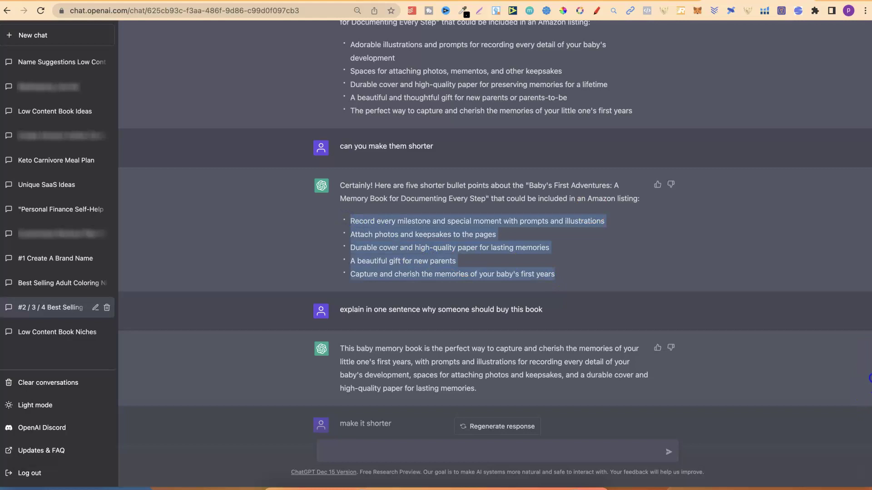
scroll(868, 359, "up", 9)
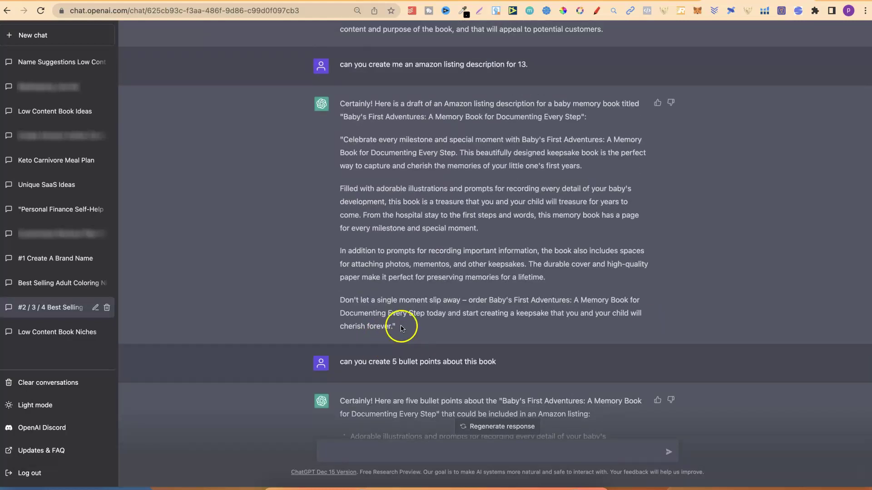
left_click_drag(393, 326, 334, 139)
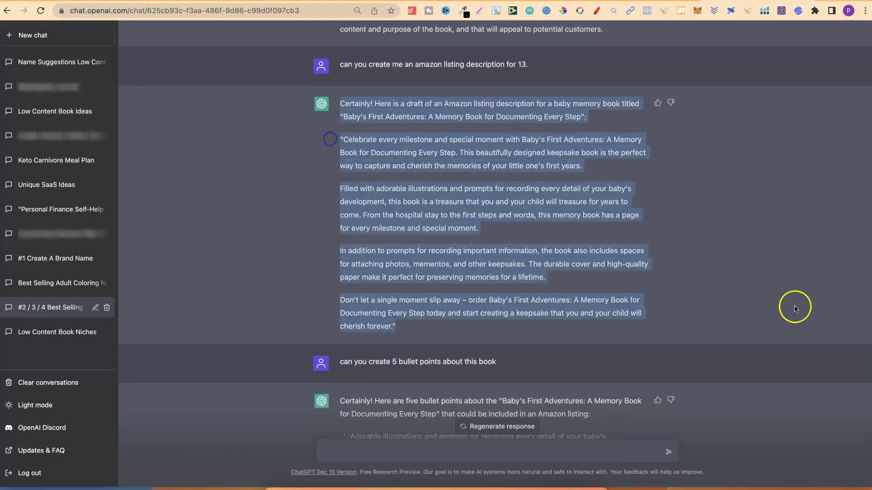
scroll(868, 356, "down", 11)
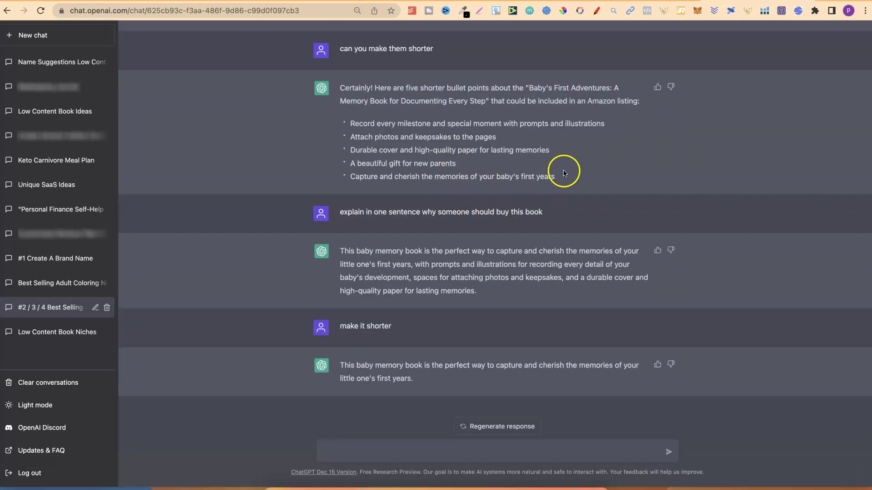
left_click_drag(563, 179, 345, 123)
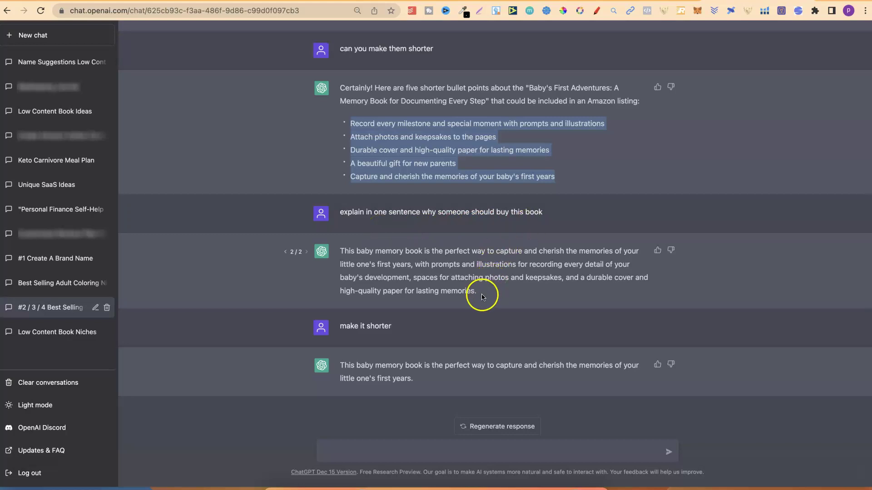
left_click_drag(478, 293, 341, 250)
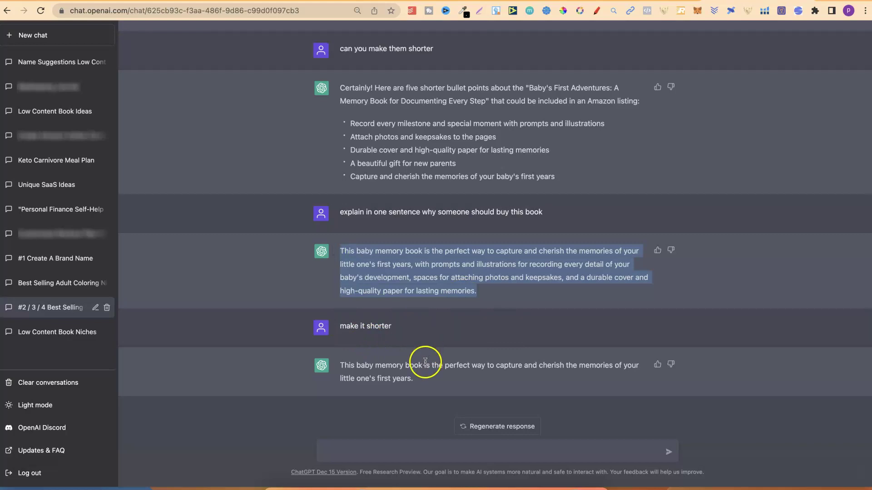
left_click_drag(340, 365, 413, 381)
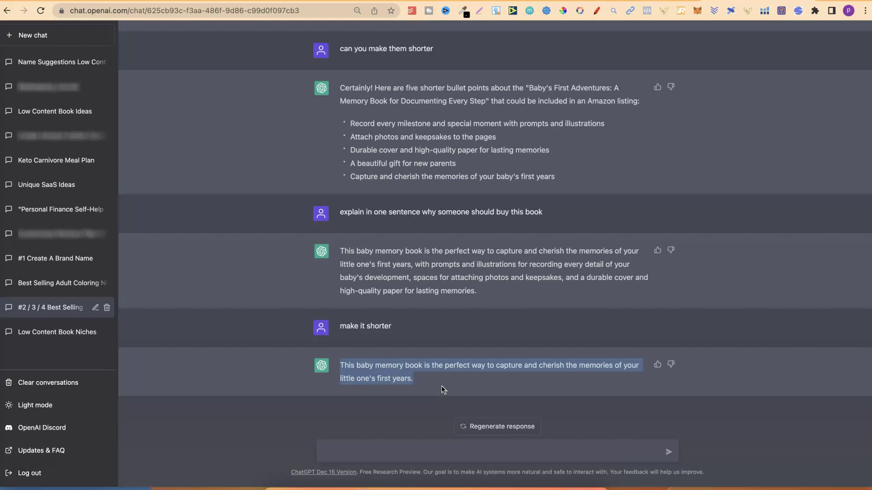
left_click(474, 388)
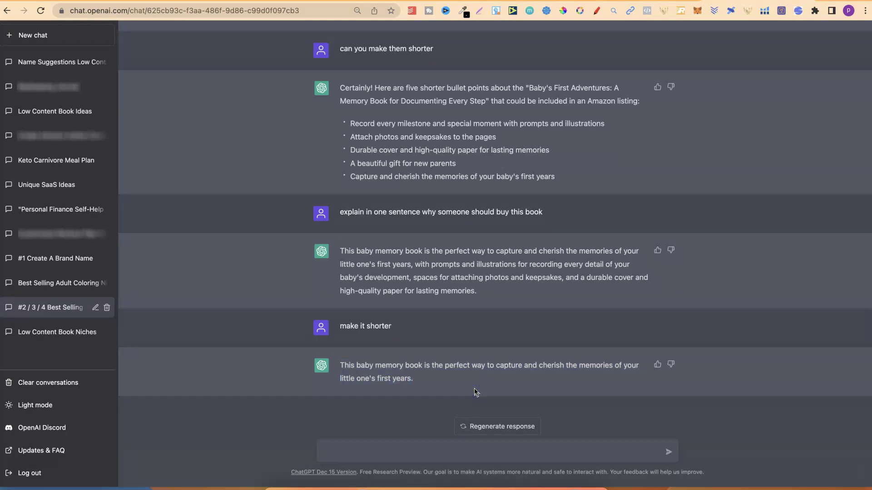
mouse_move(657, 235)
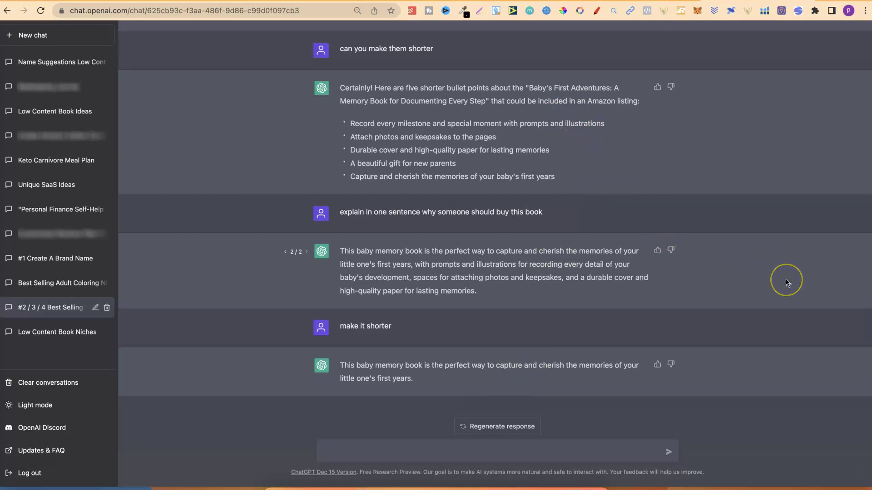